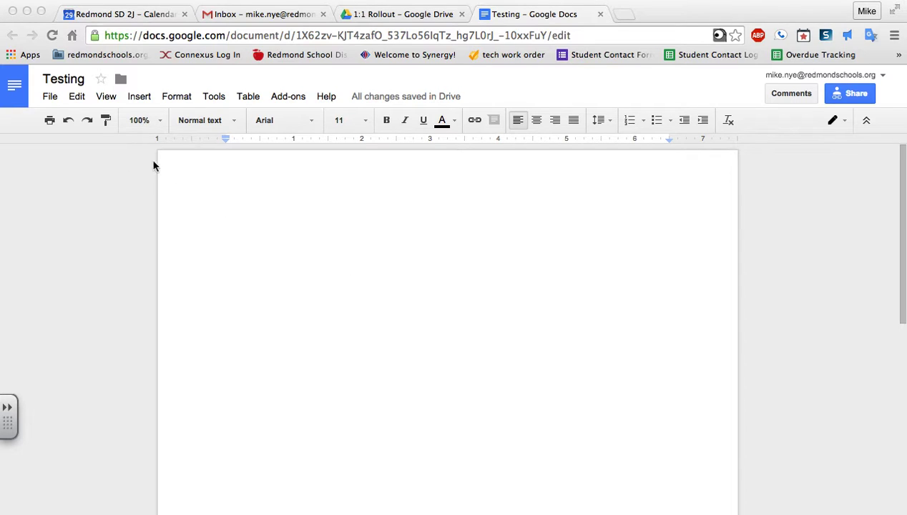
Make a copy of the Testing document named "Testing 2" and return to the original document
click(50, 98)
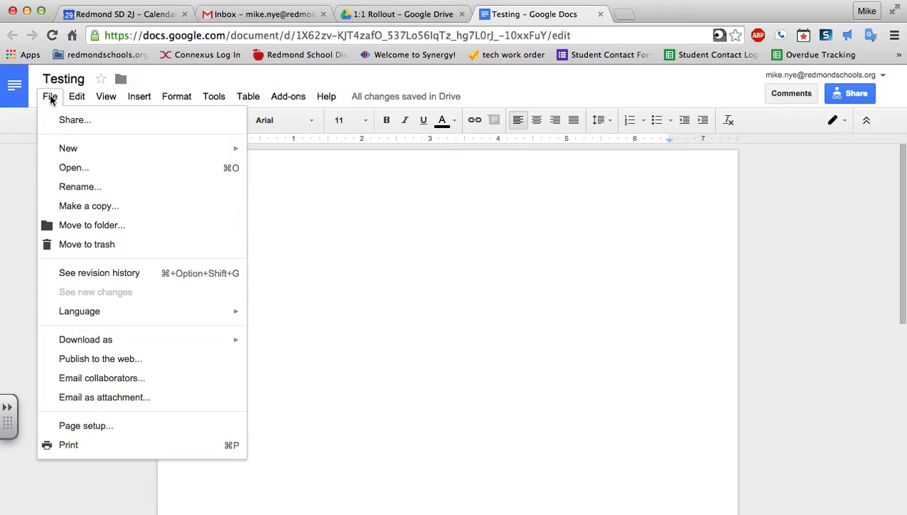
click(118, 210)
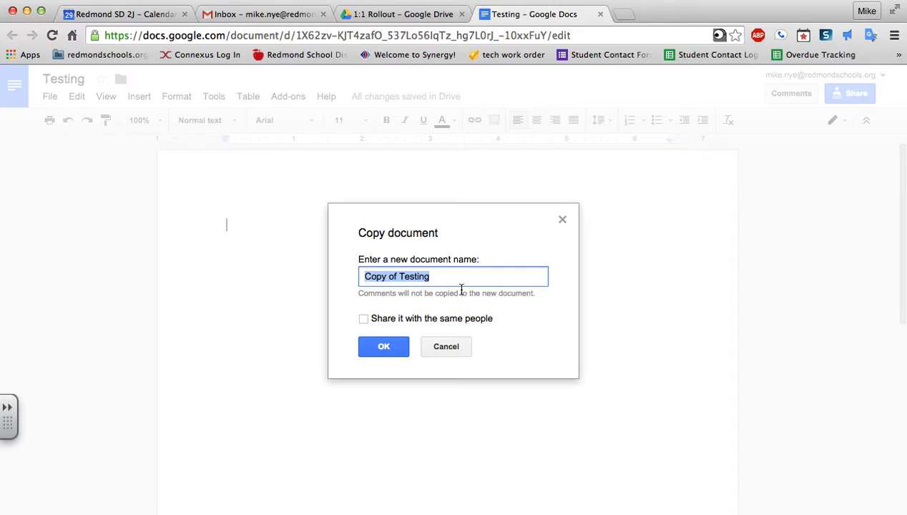
text(Testing 2)
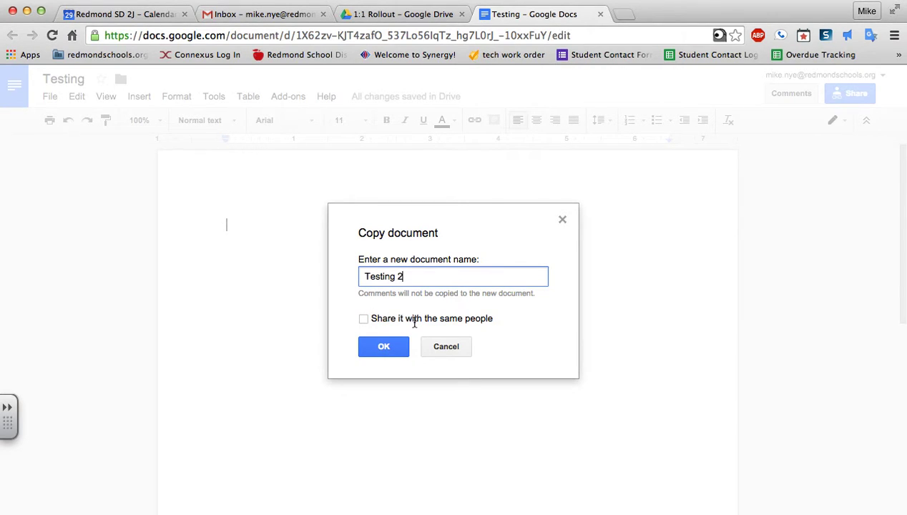
click(386, 348)
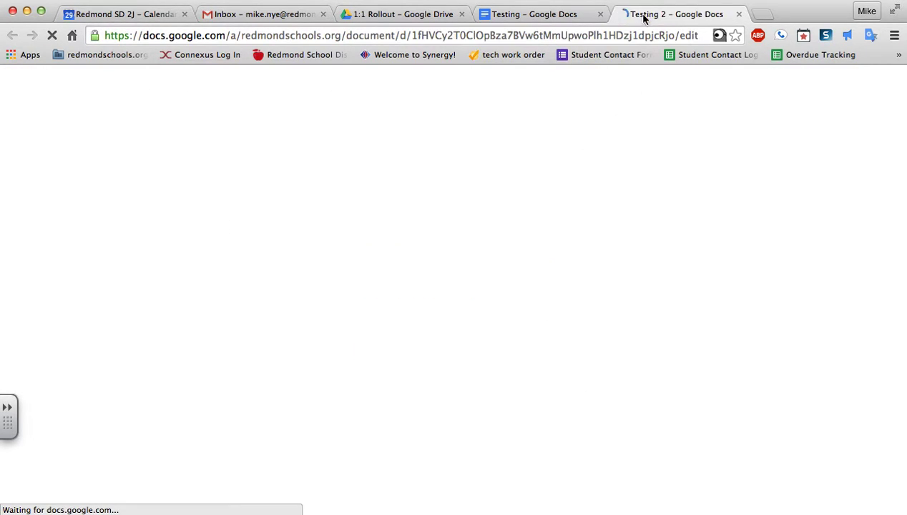
click(555, 16)
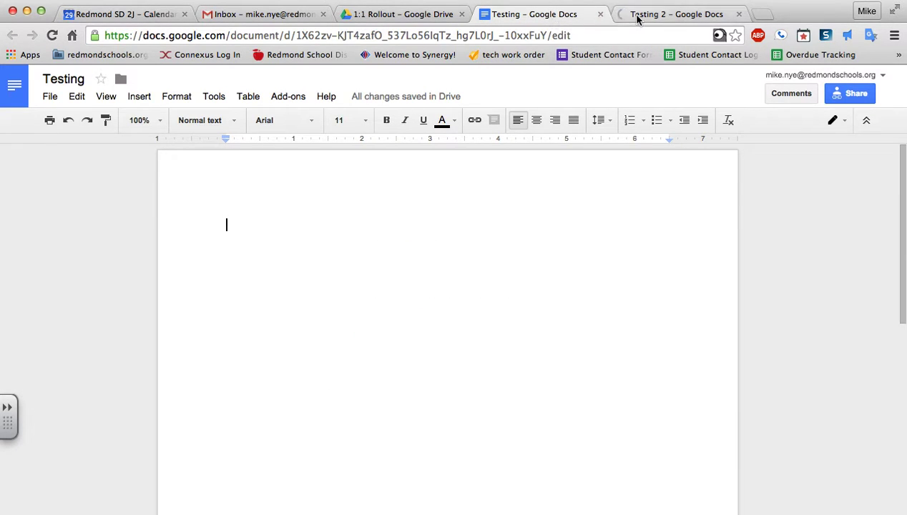
click(643, 15)
click(549, 15)
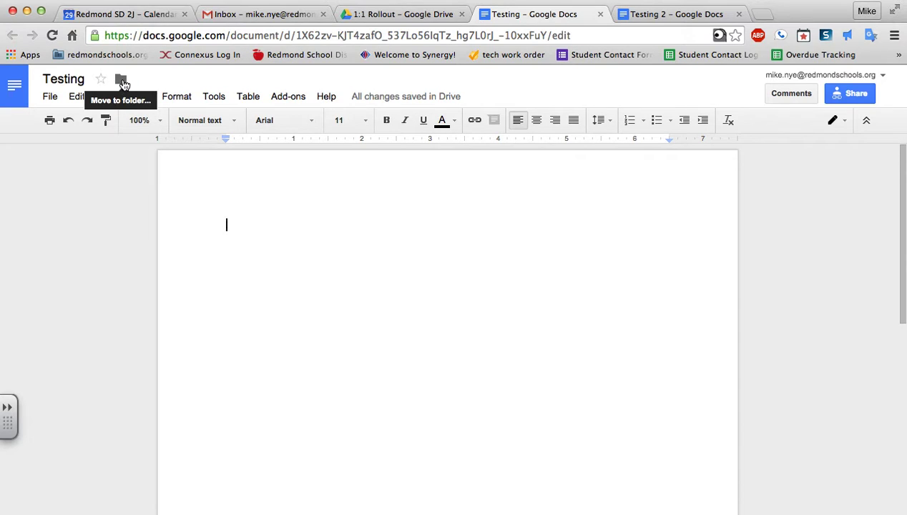
Check which Drive folder the Testing document is stored in
click(54, 98)
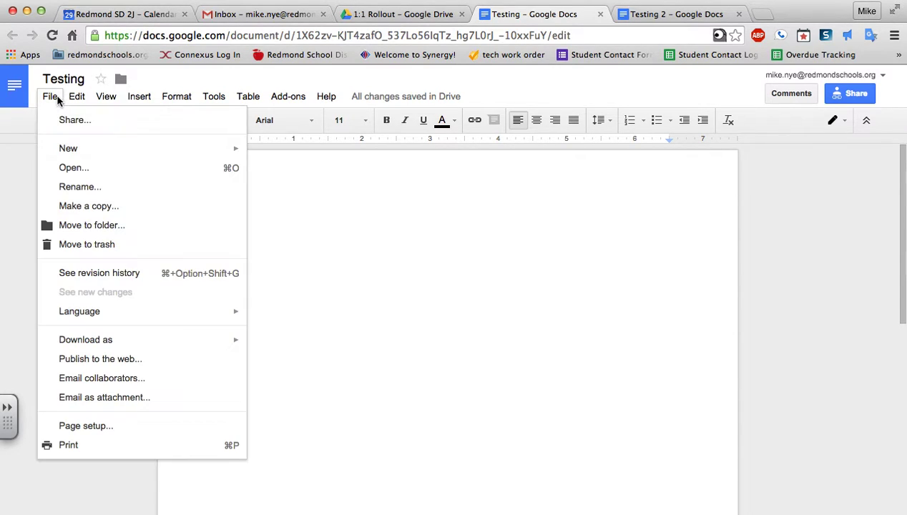
click(120, 82)
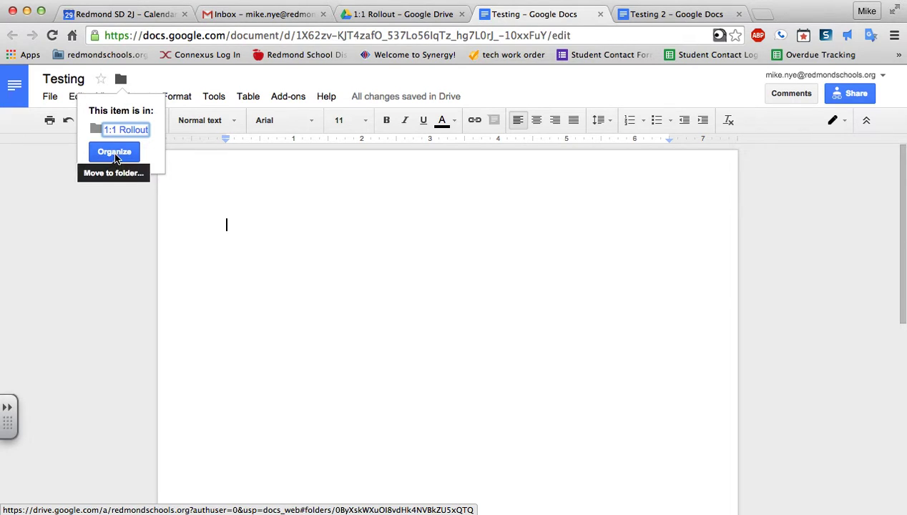
click(107, 194)
Try to move the Testing document into the Test folder in My Drive
click(52, 97)
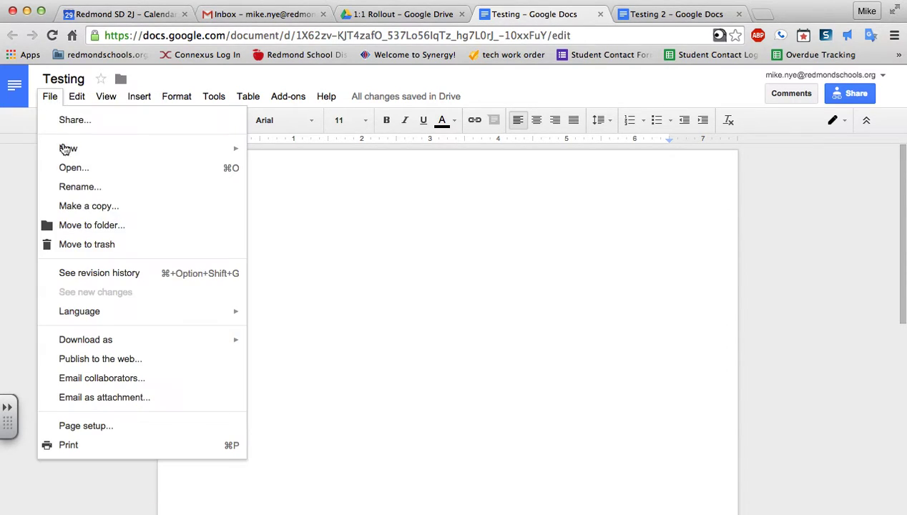
click(78, 231)
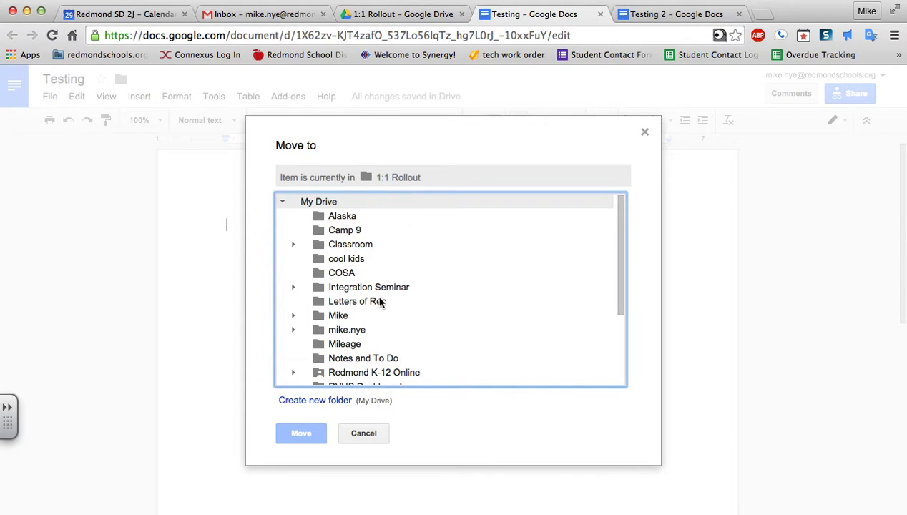
scroll(367, 349, down, 3)
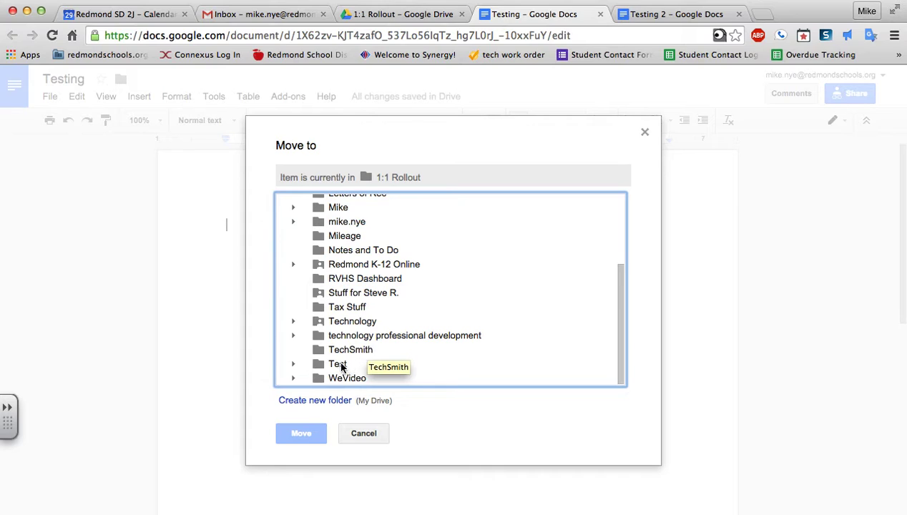
click(339, 365)
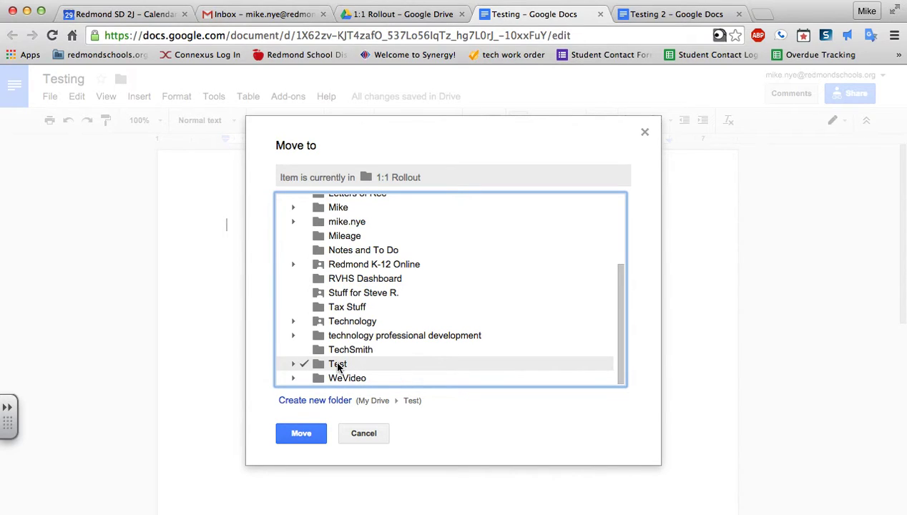
click(307, 439)
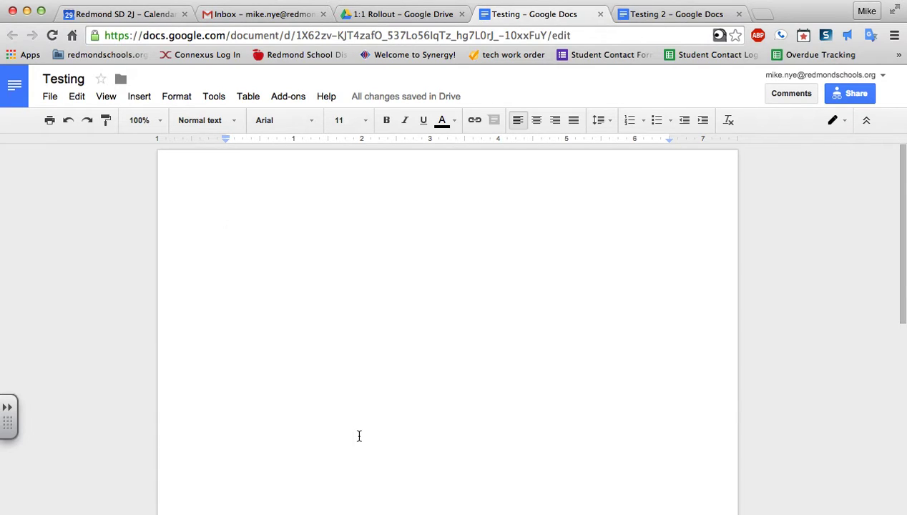
Star the Testing document, and switch to Google Drive to show the starred files
click(102, 80)
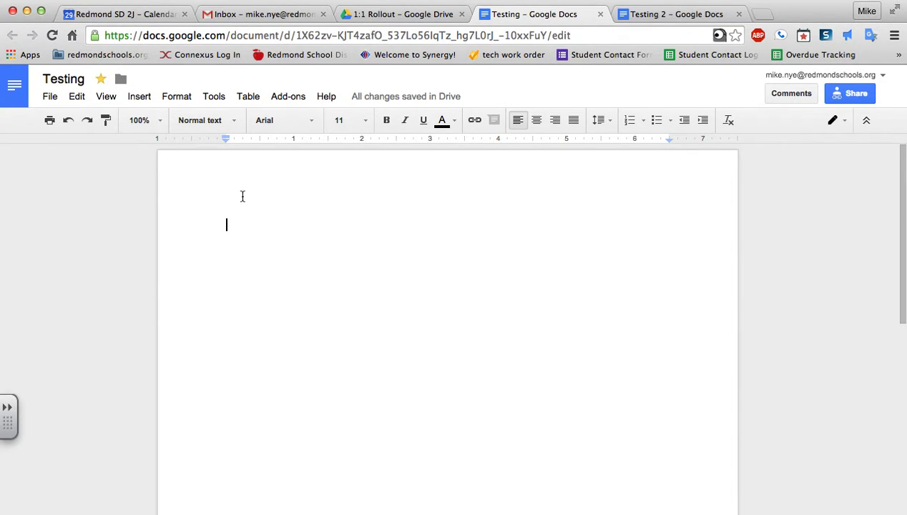
click(103, 81)
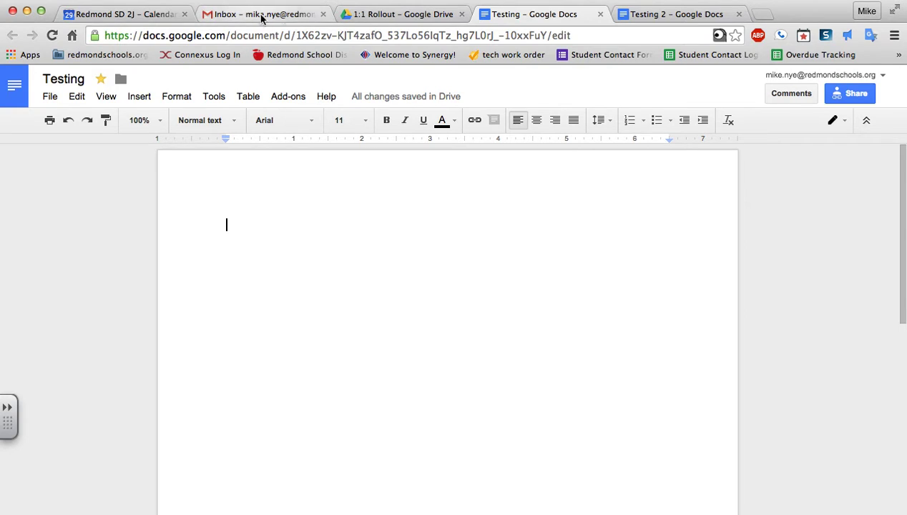
click(349, 16)
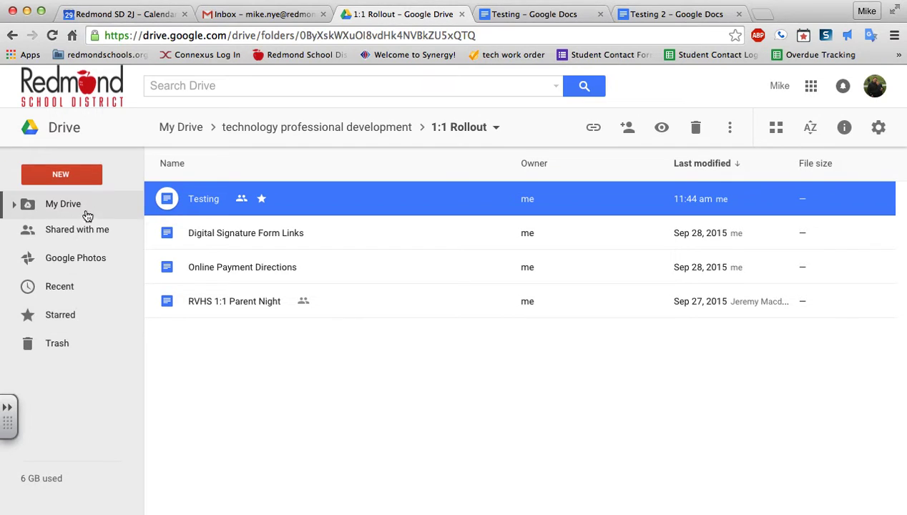
click(64, 317)
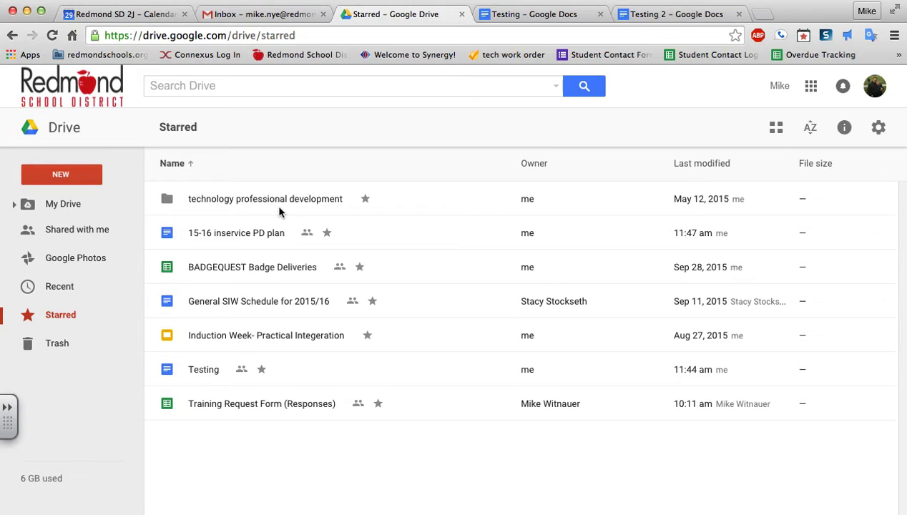
Open the 1:1 Rollout folder inside technology professional development and make a copy of the Testing document there
double_click(188, 200)
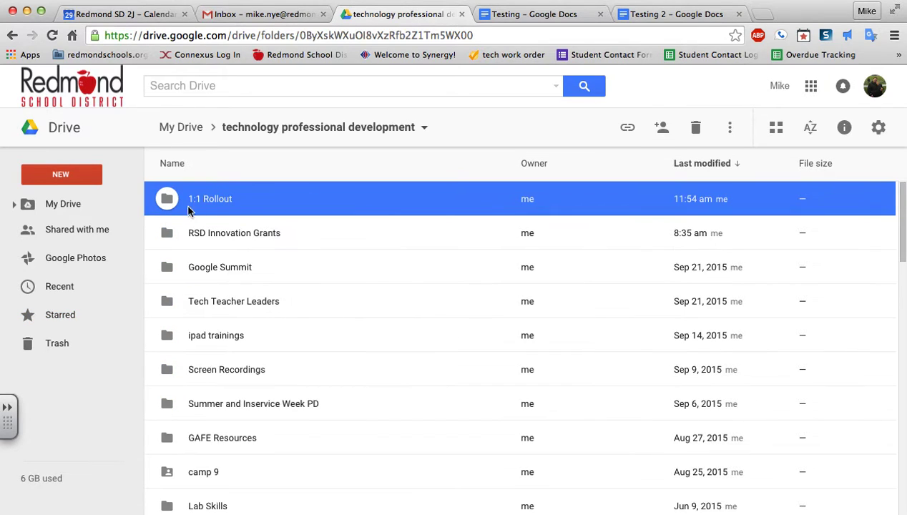
double_click(216, 202)
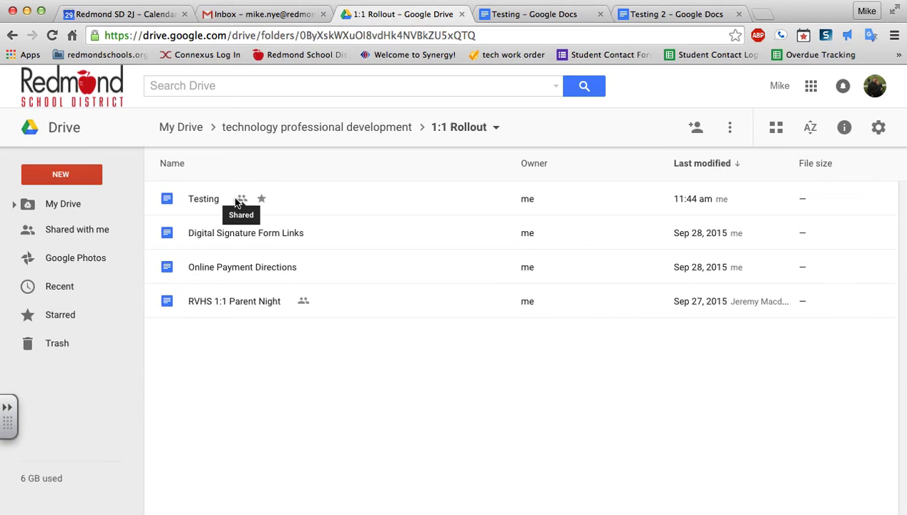
right_click(207, 204)
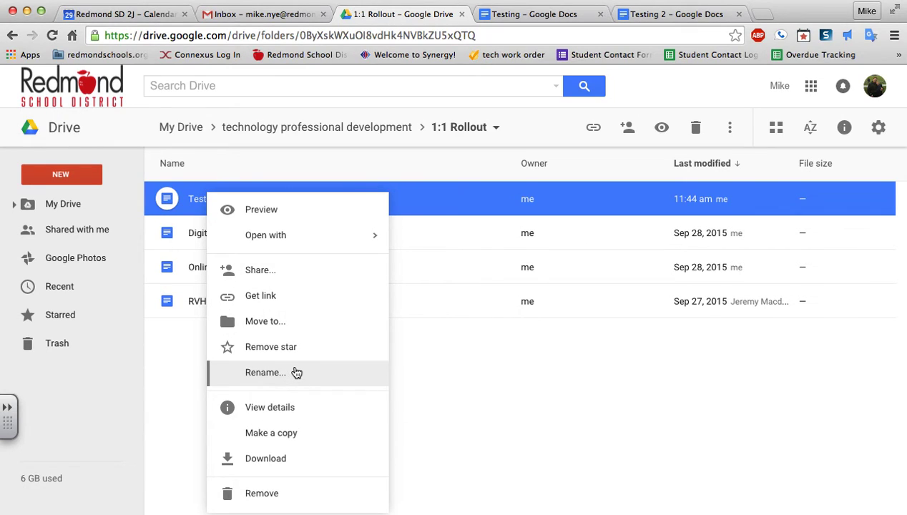
click(284, 441)
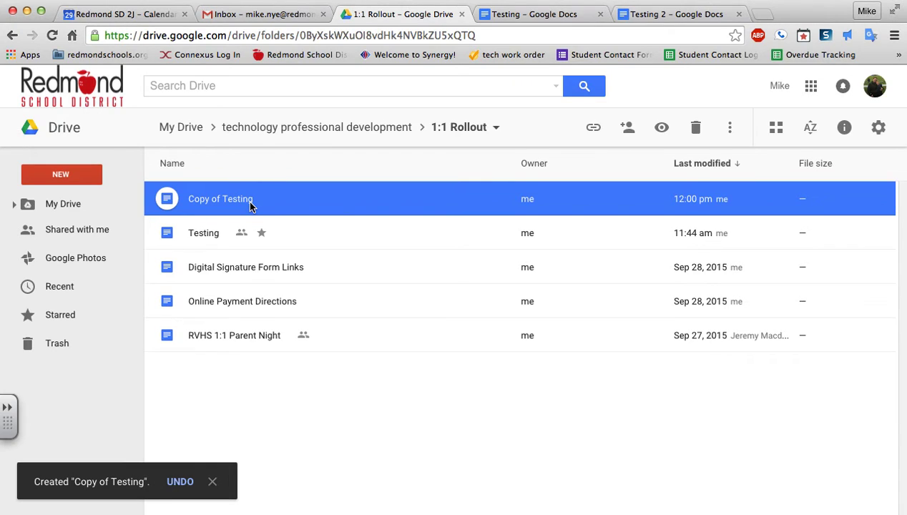
Rename the "Copy of Testing" file to "Testing 3"
right_click(236, 206)
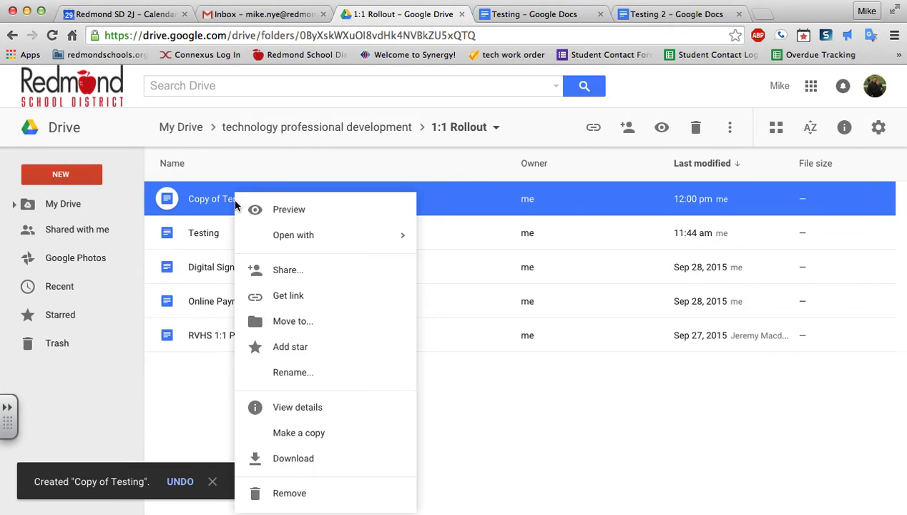
click(294, 373)
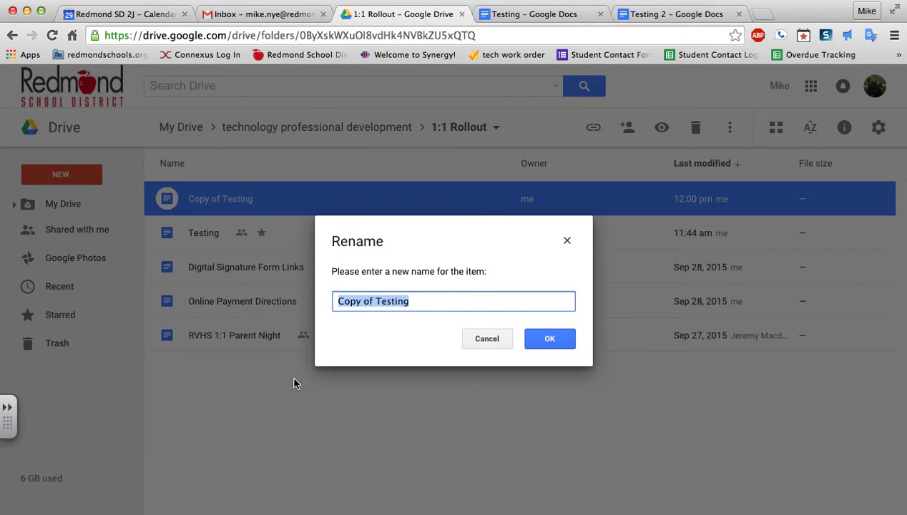
text(Testing 3)
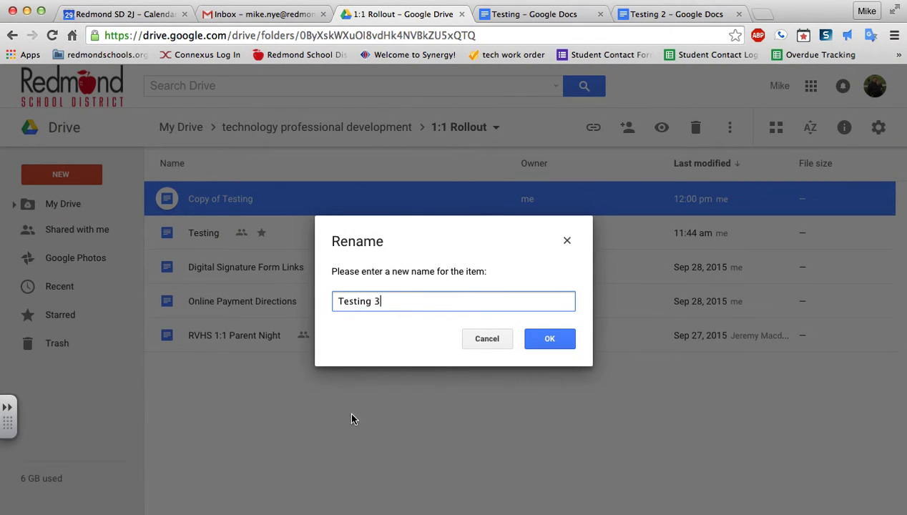
click(558, 342)
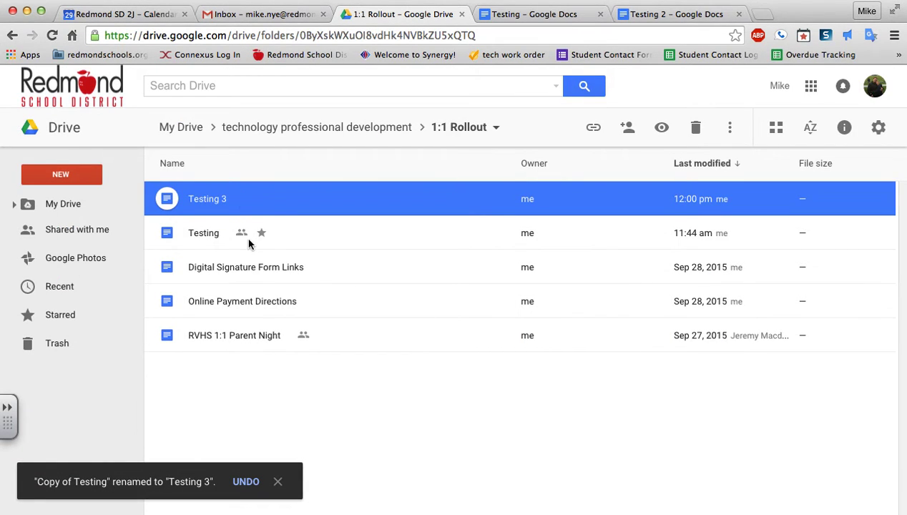
Try to move the Testing file from 1:1 Rollout to another folder in the My Drive tree
click(226, 238)
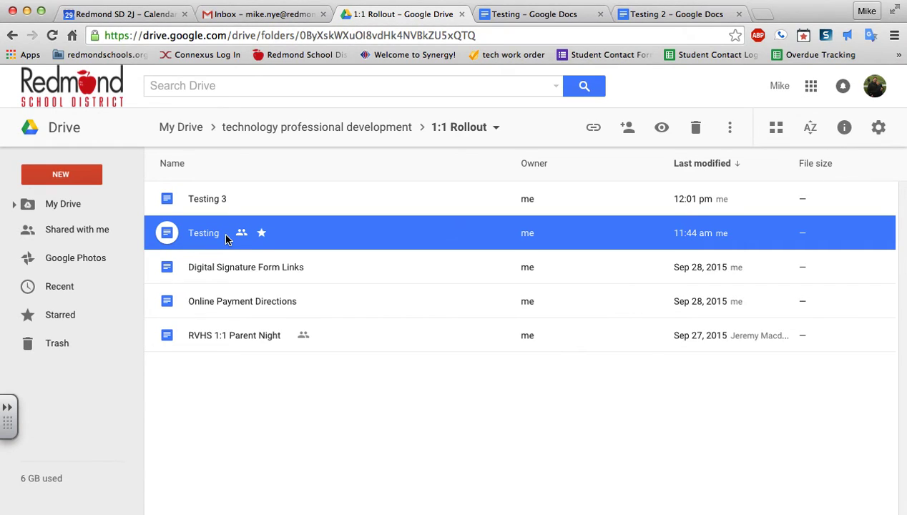
right_click(226, 238)
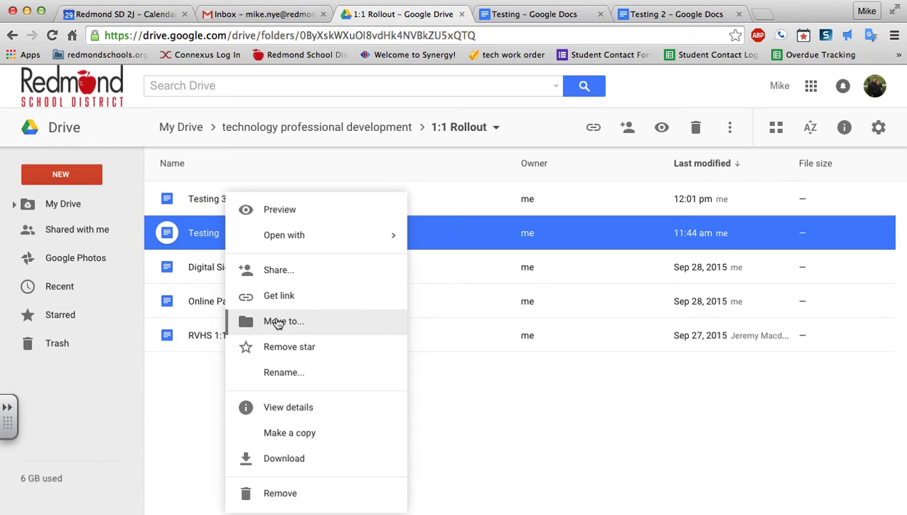
click(458, 434)
drag(205, 232, 179, 249)
drag(229, 231, 229, 231)
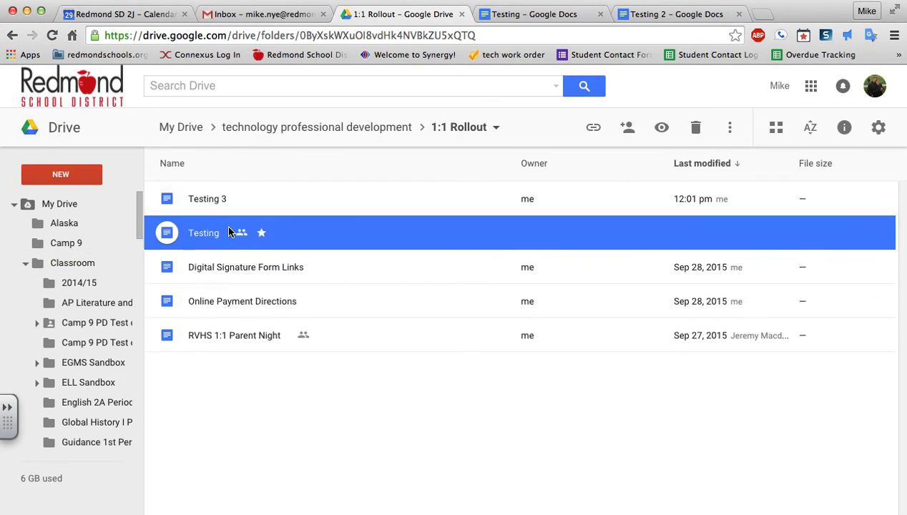
Remove the star from the Testing file and add it back, and show the starred files
right_click(280, 241)
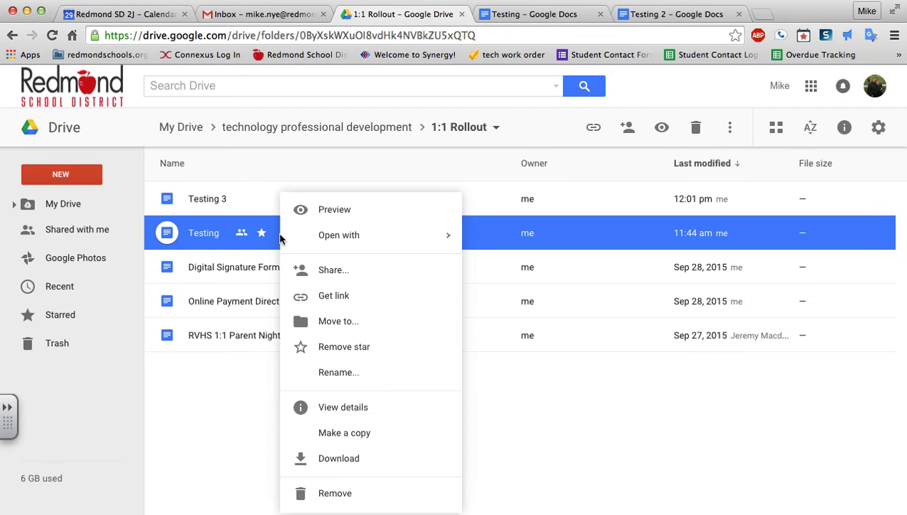
click(332, 350)
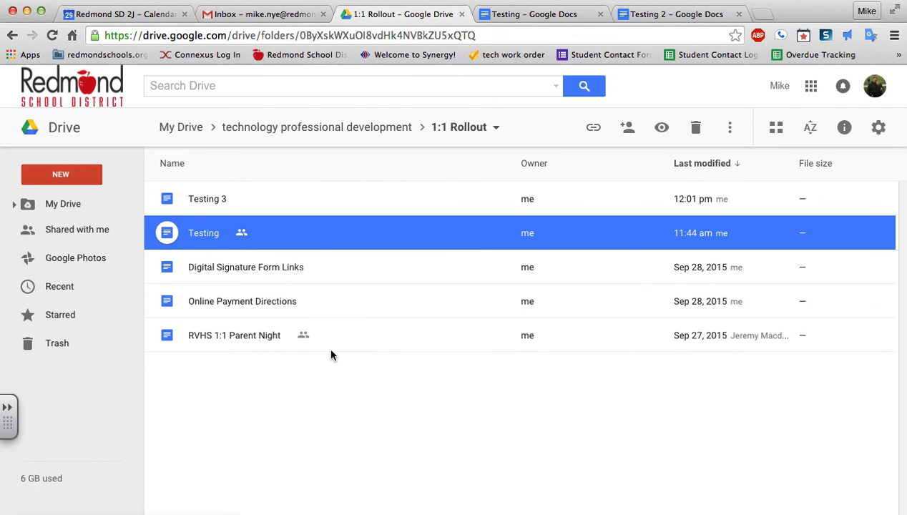
right_click(270, 242)
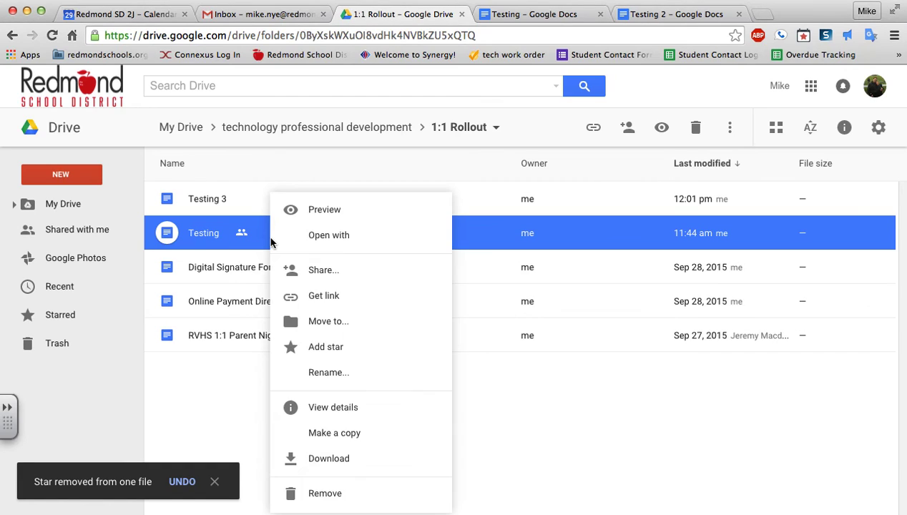
click(320, 348)
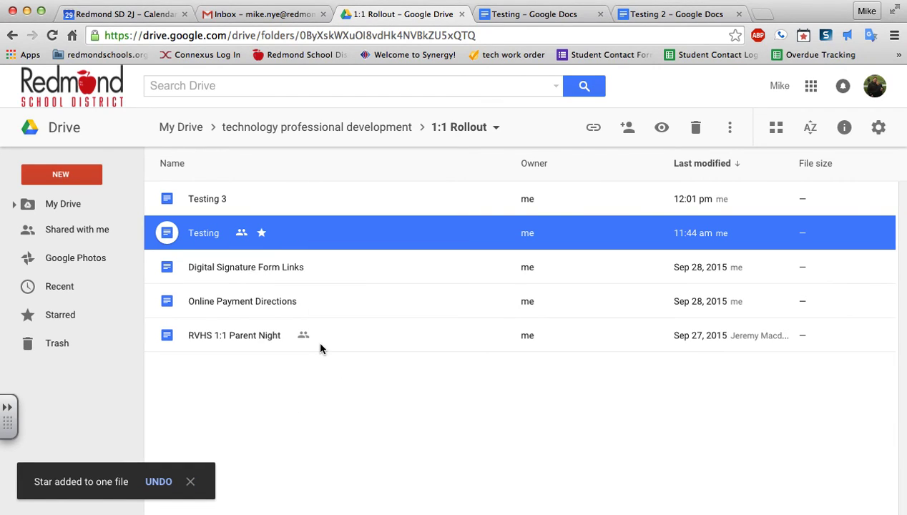
click(101, 318)
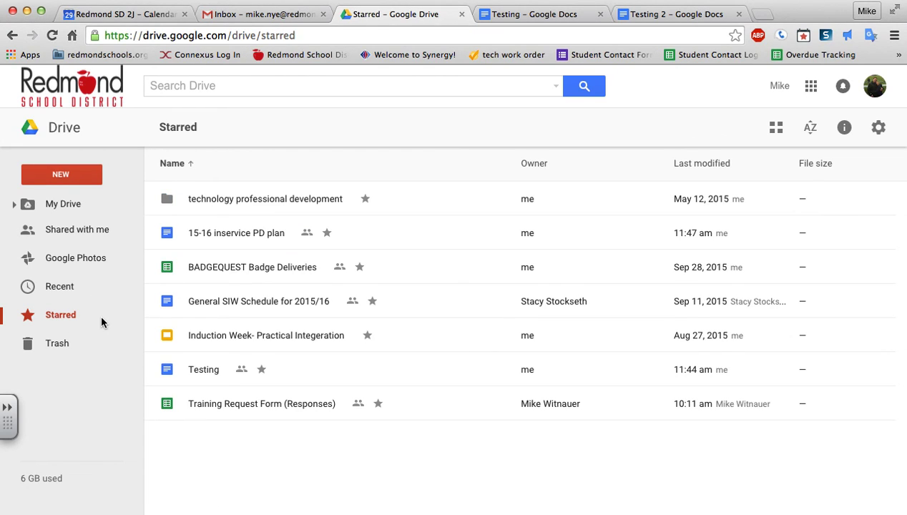